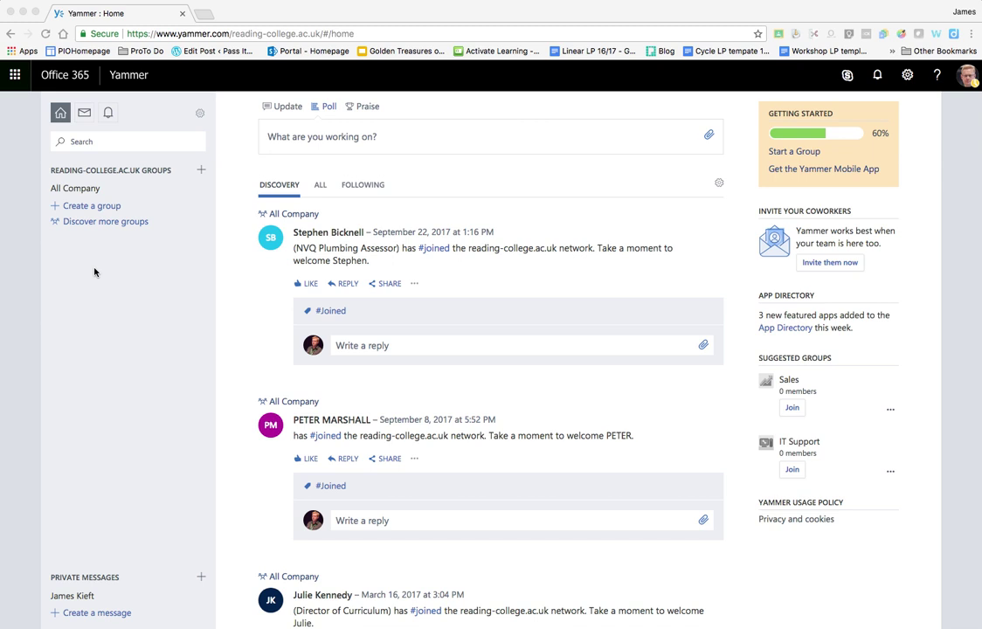
Check the inbox and notifications, then return to the home feed
left_click(85, 114)
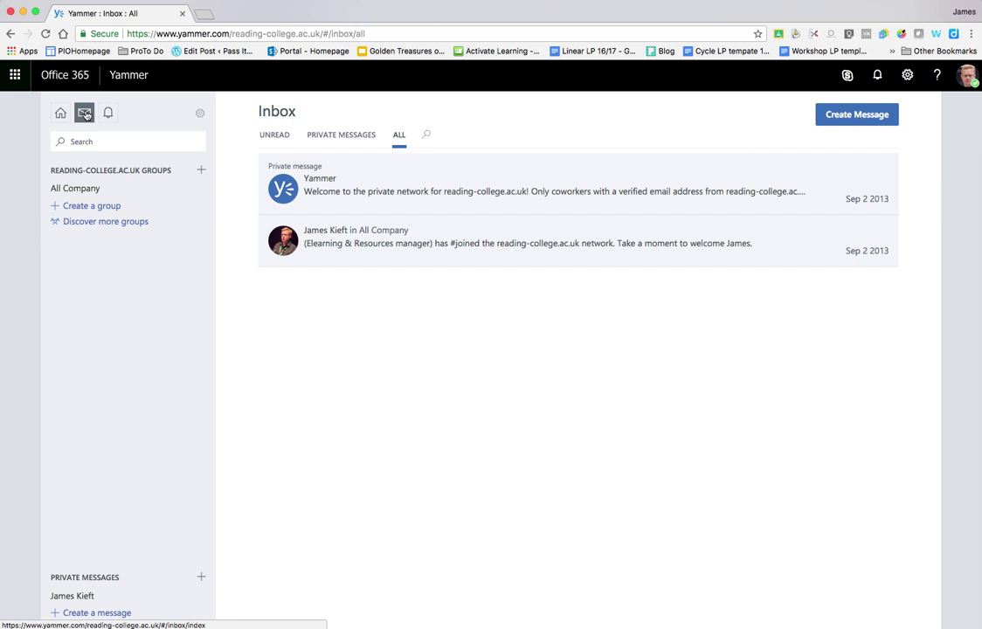
left_click(108, 115)
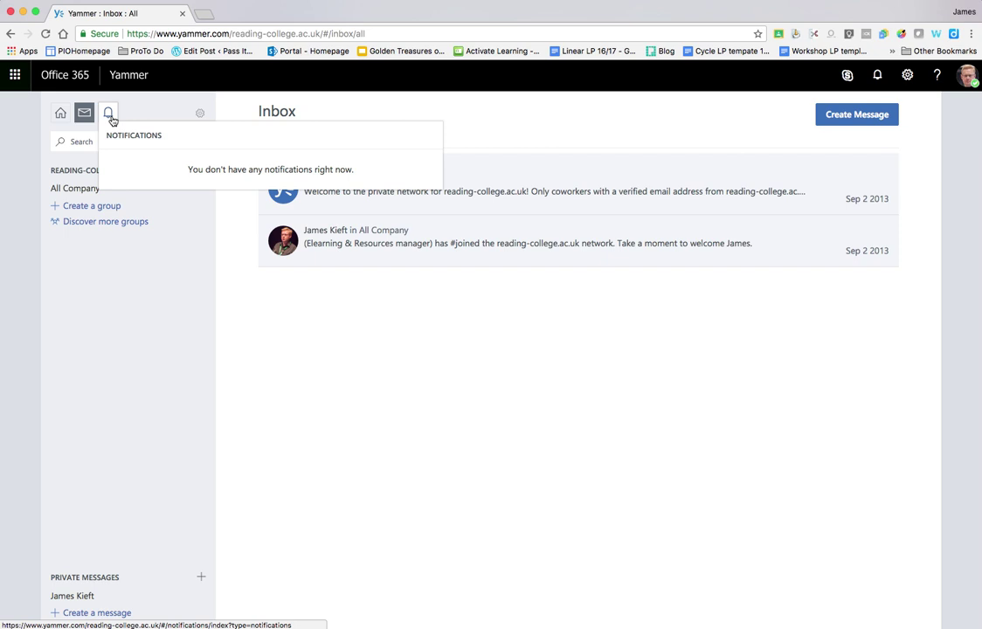
left_click(60, 113)
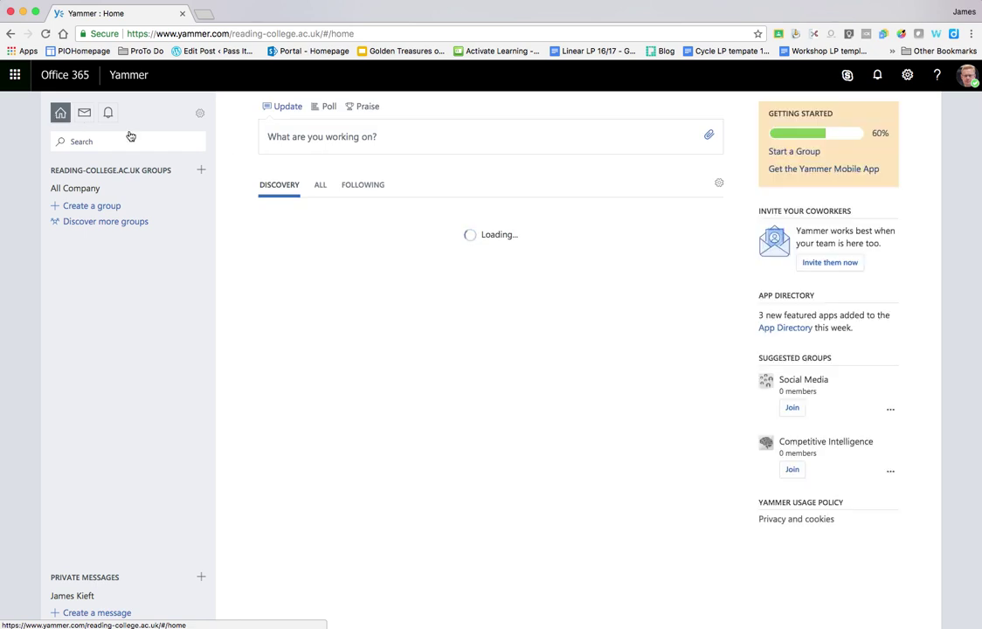
Write 'Here is my video guide to using MS Teams' and paste the YouTube video link
left_click(388, 139)
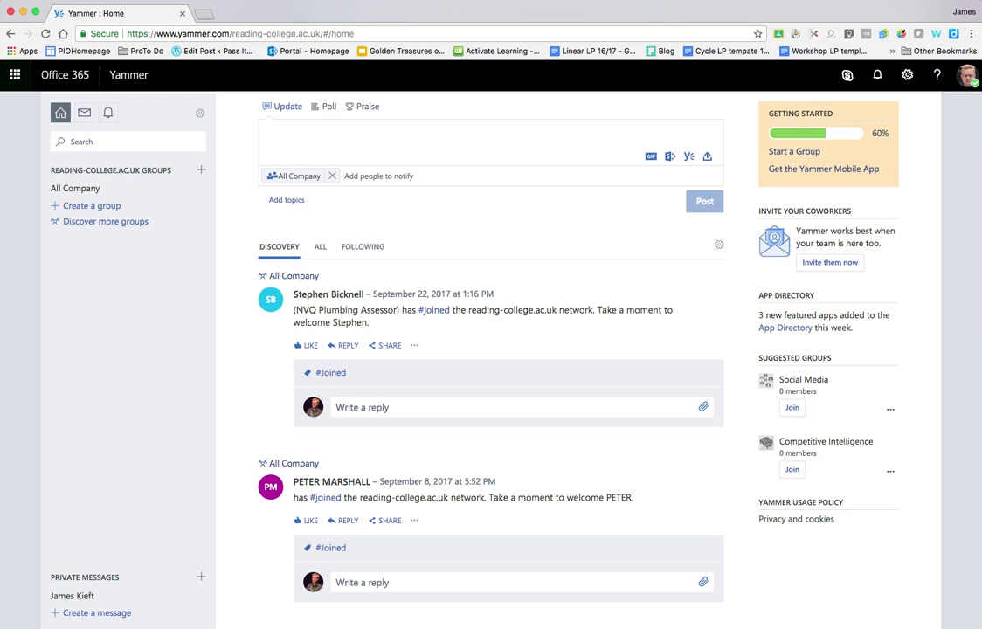
type("A")
key("BackSpace")
type("Here is my video ")
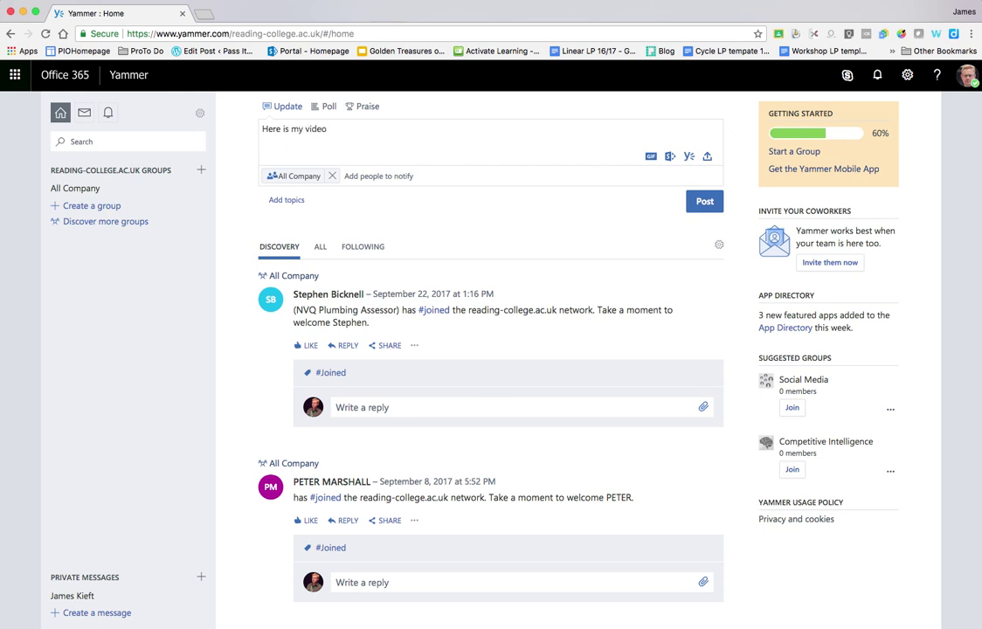
type("guide to using MS Teams")
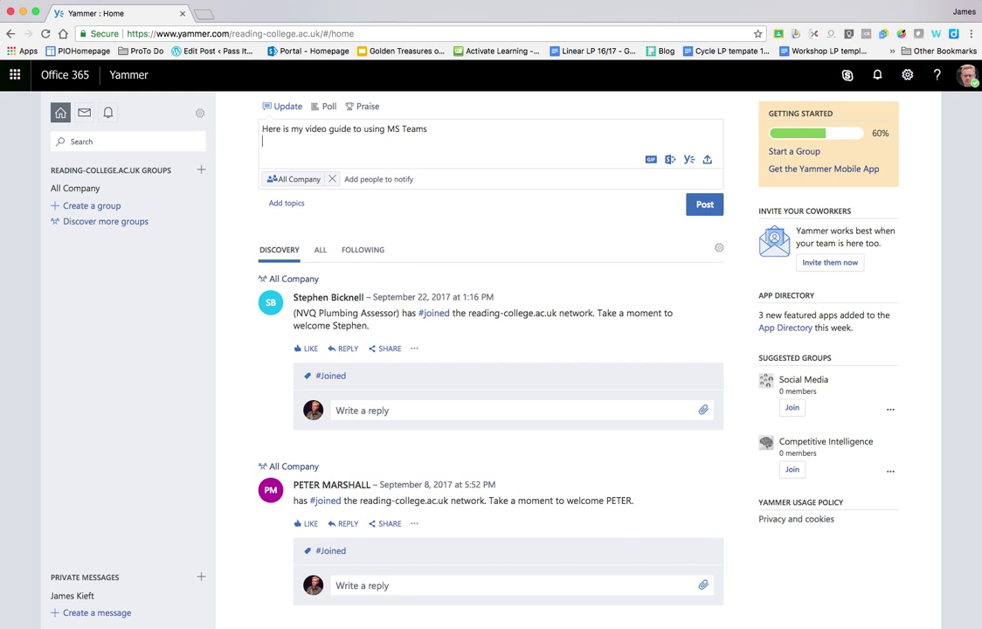
type("https://youtu.be/3HXI9rtA7i0")
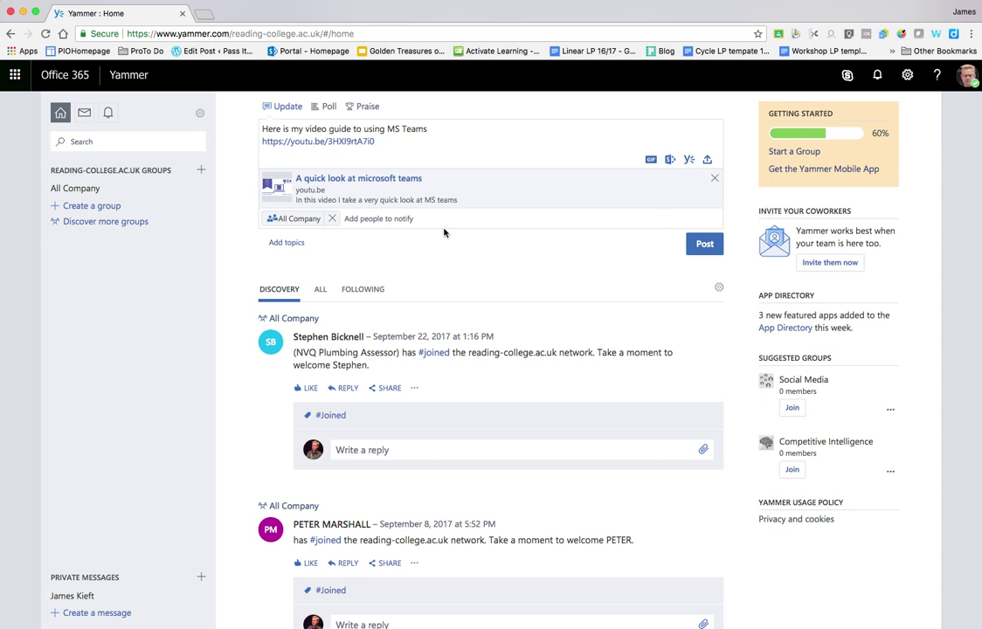
Replace All Company with a suggested colleague as the update's recipient
left_click(379, 219)
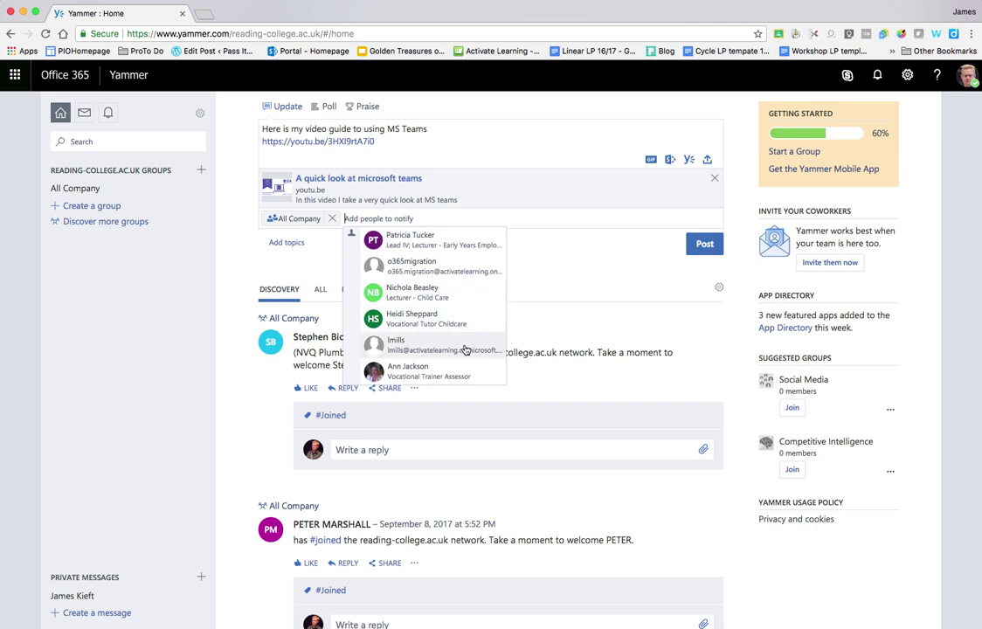
scroll(435, 350, "down", 5)
scroll(434, 353, "up", 5)
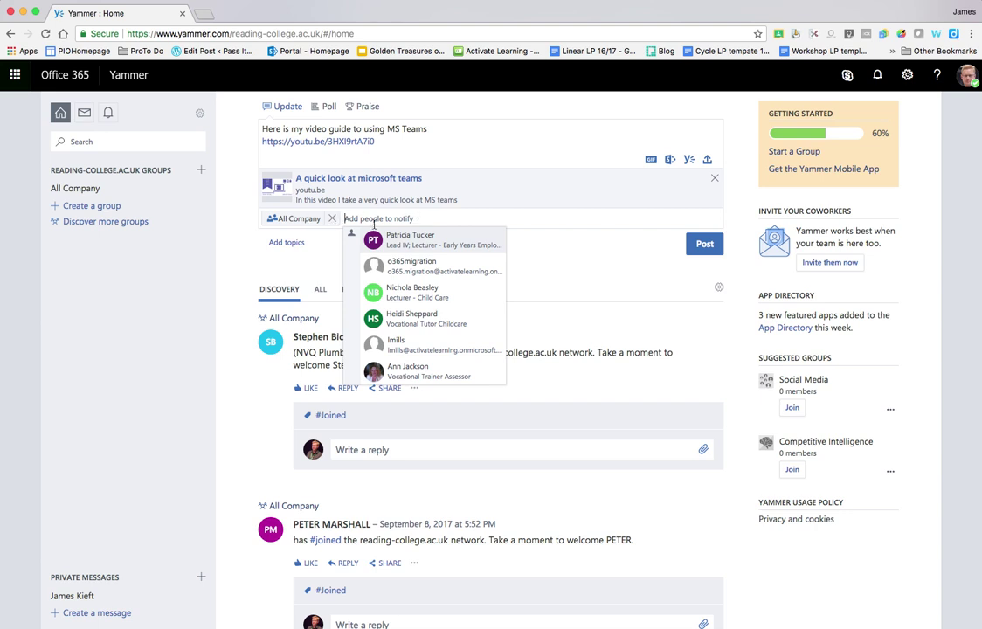
left_click(333, 218)
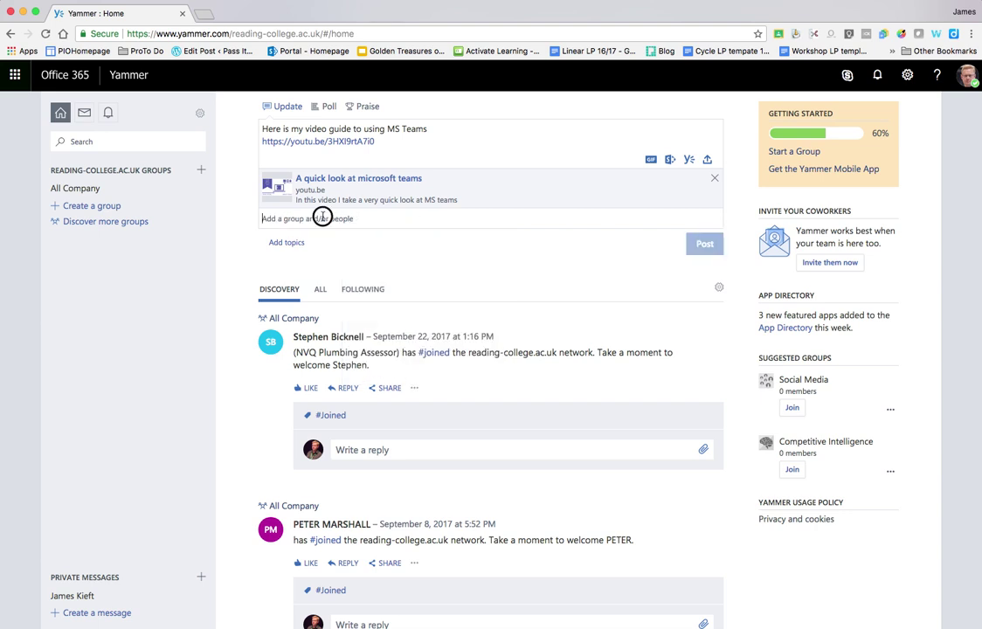
type("james")
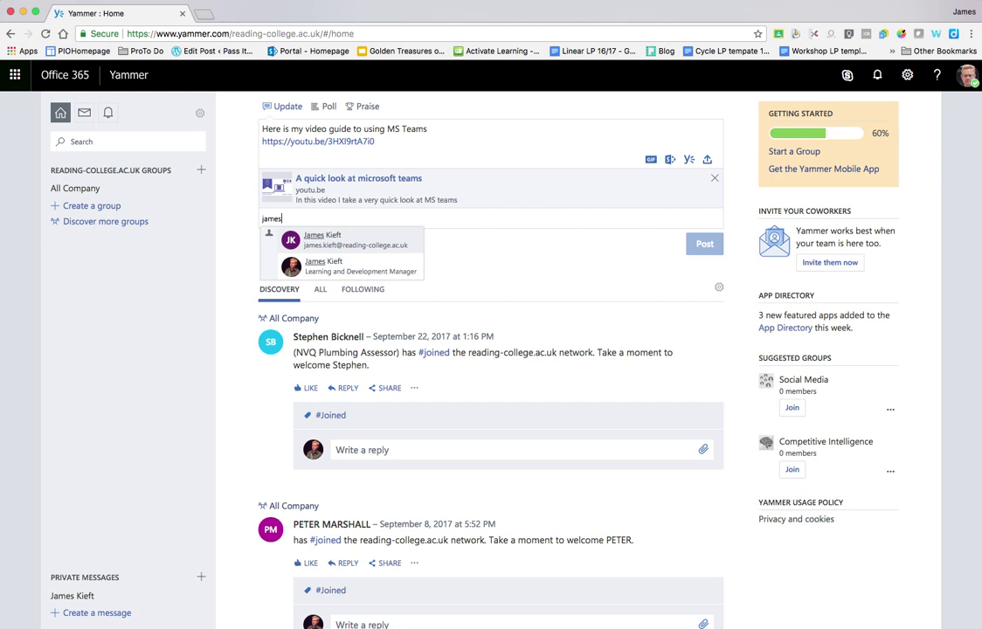
left_click(367, 242)
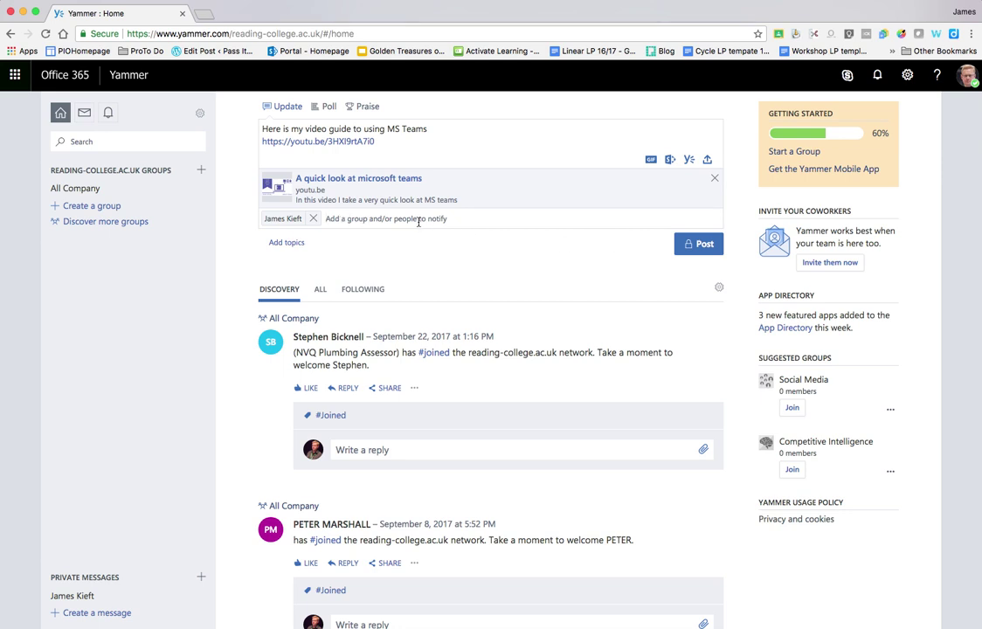
Readdress the update to All Company and post it to the feed
left_click(316, 219)
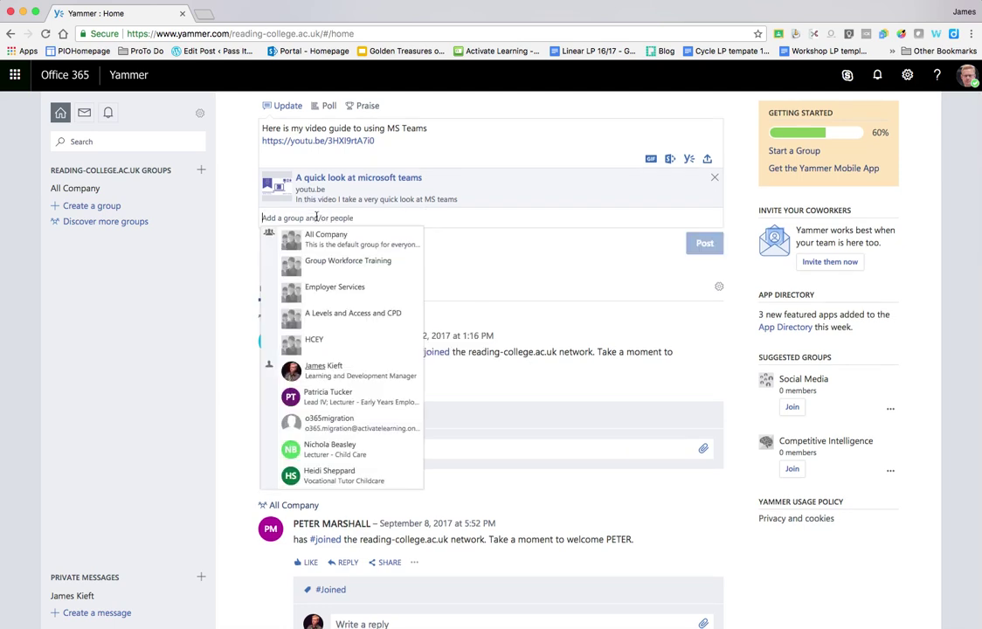
left_click(325, 237)
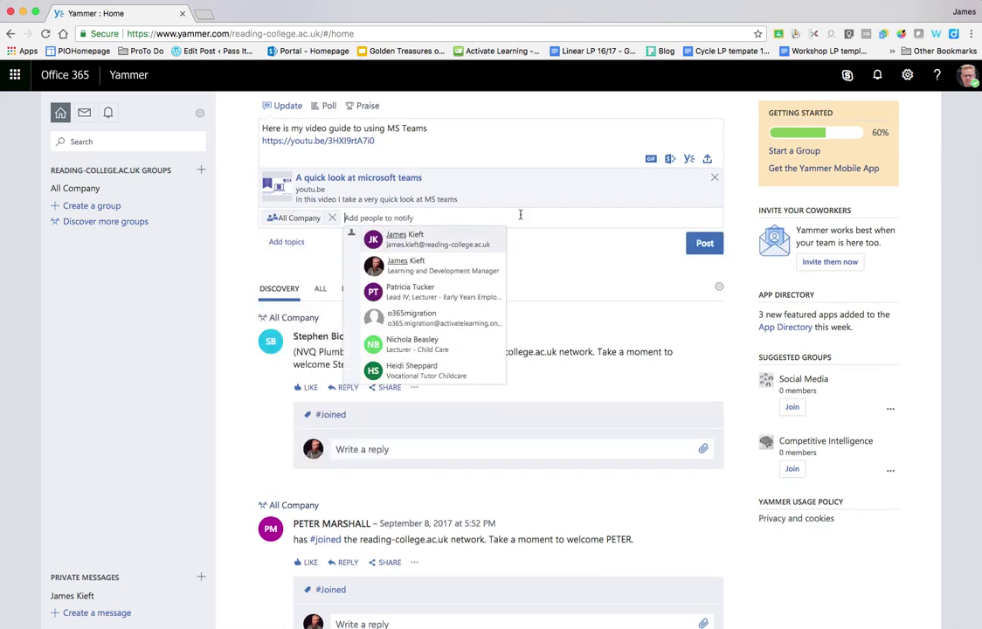
left_click(708, 244)
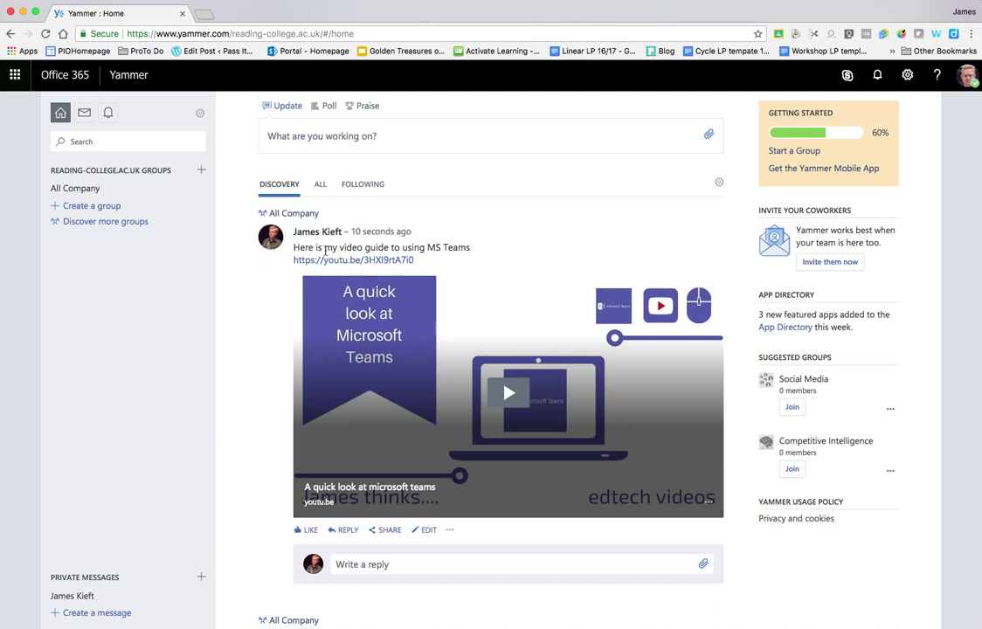
Show all conversations in the feed and start a blank poll draft
scroll(425, 342, "down", 1)
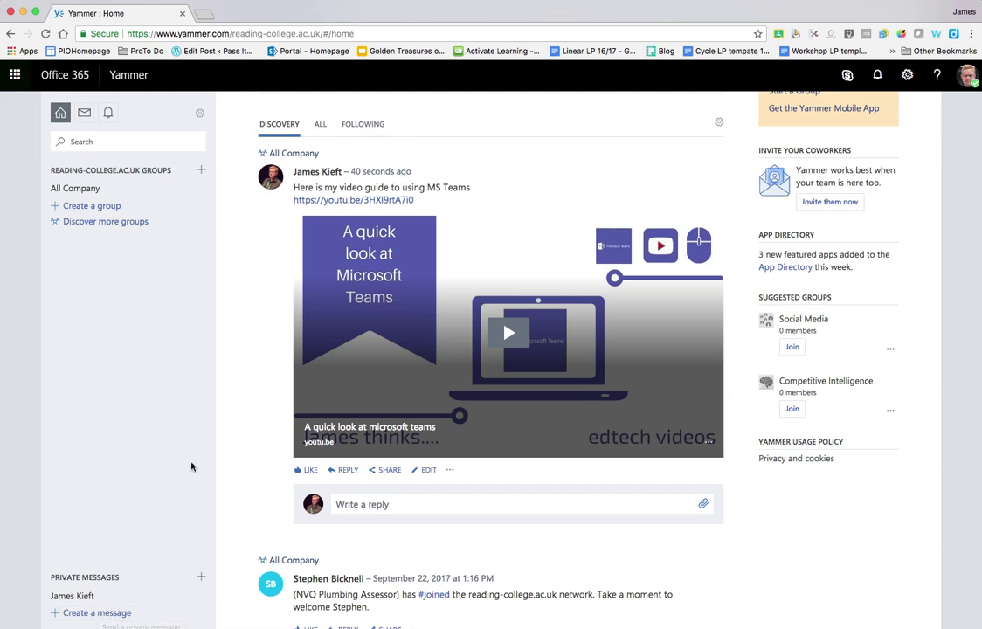
left_click(320, 125)
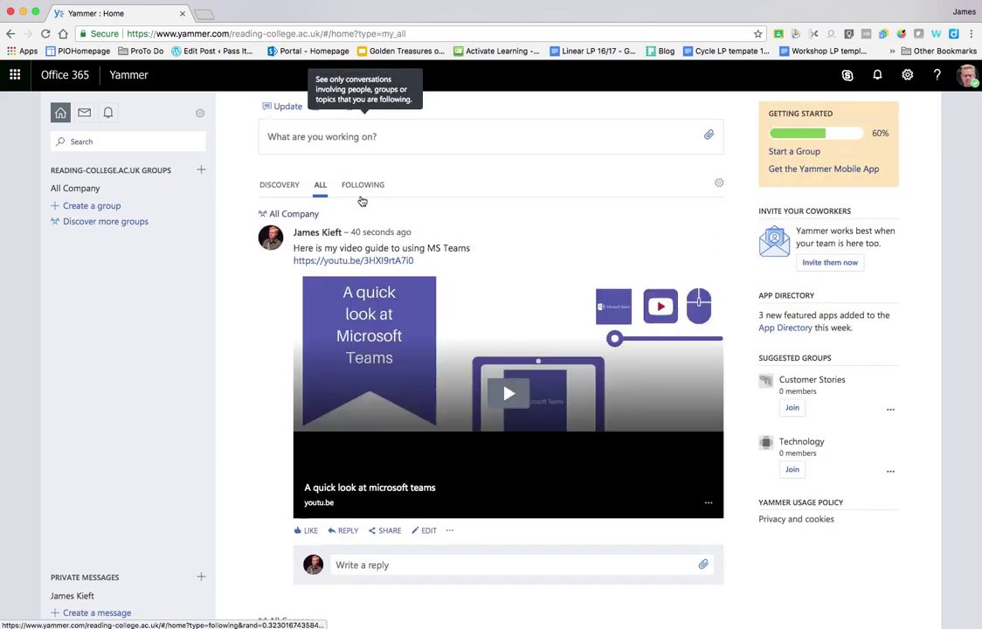
scroll(358, 227, "down", 2)
scroll(346, 196, "up", 1)
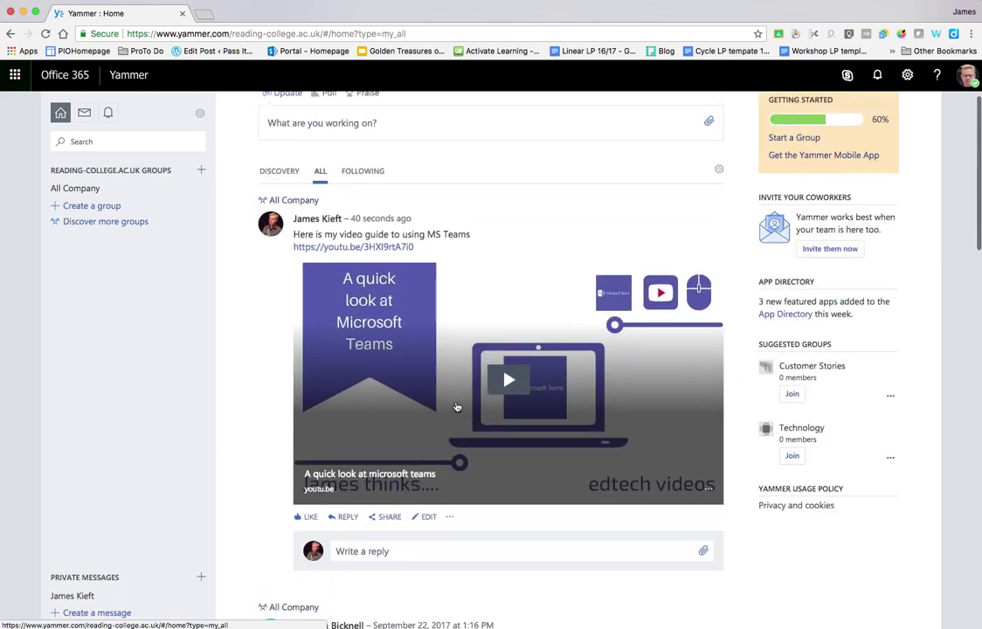
scroll(339, 188, "up", 1)
left_click(323, 108)
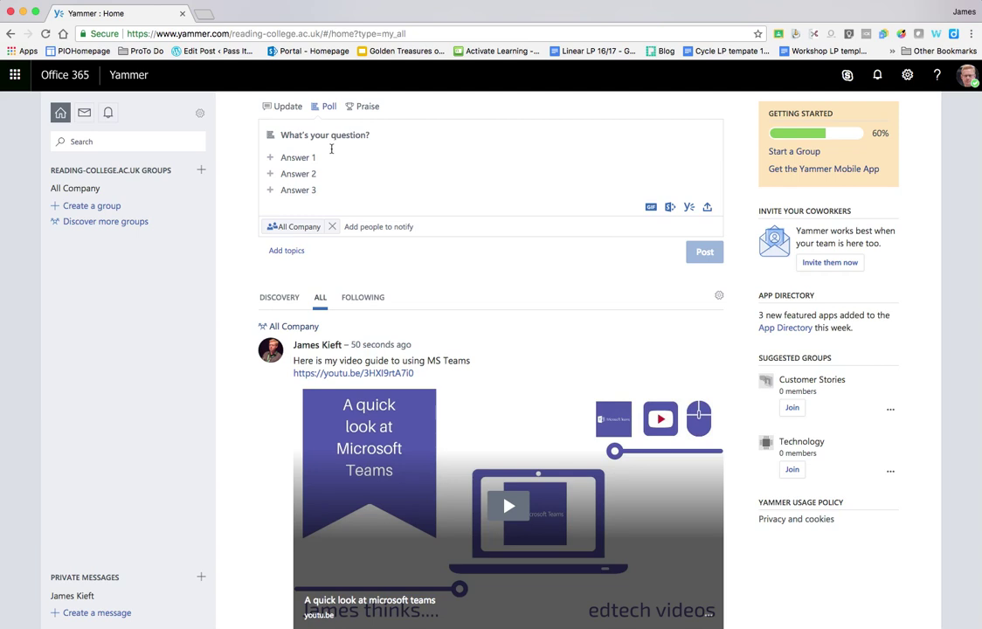
Switch the new post from Poll to Praise
left_click(366, 106)
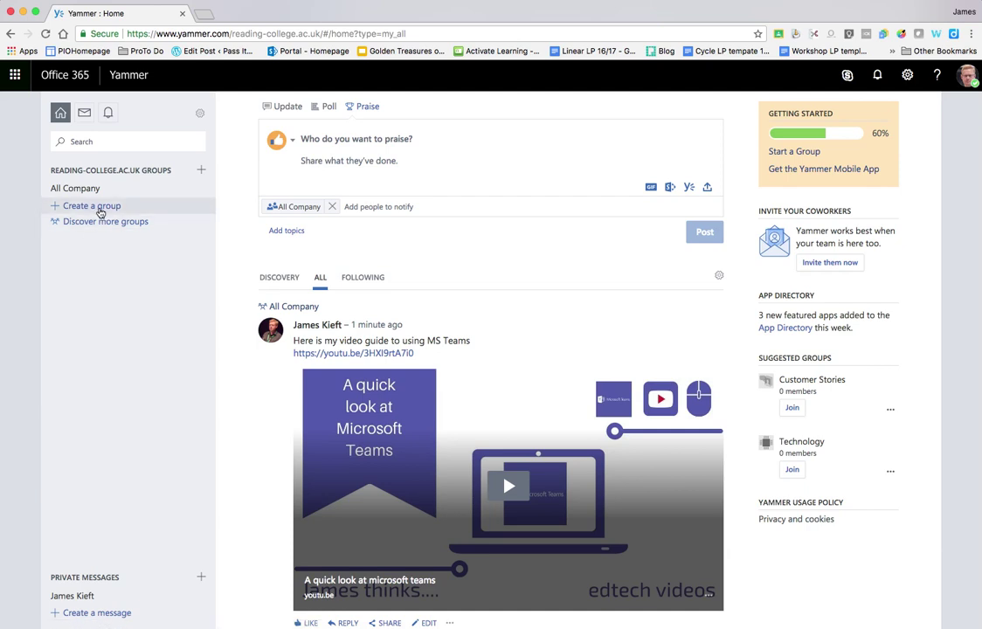
Open the Create a New Group form from the sidebar
left_click(100, 212)
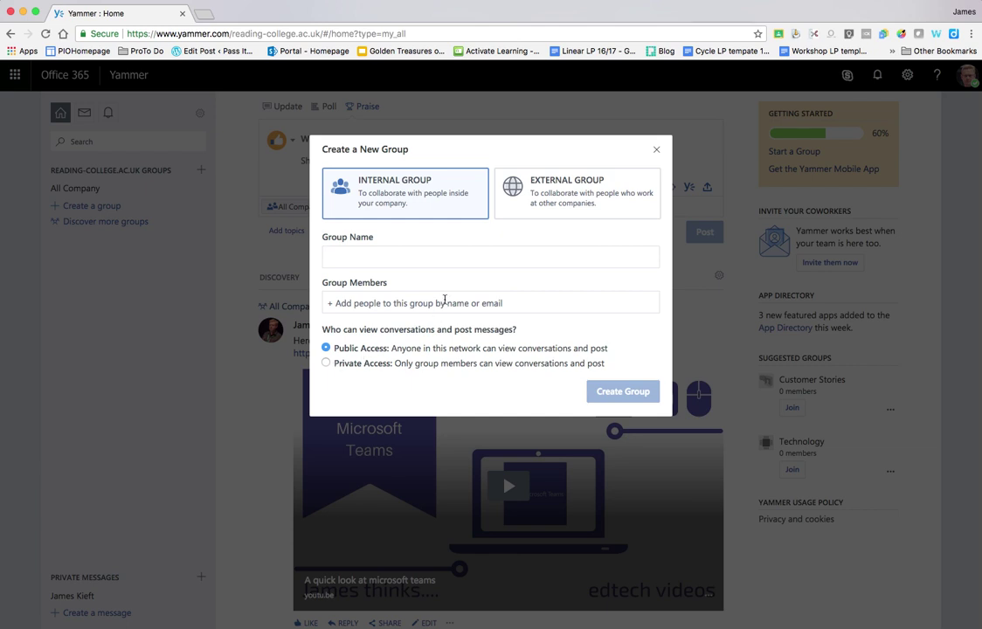
Close the Create a New Group dialog without creating a group
left_click(656, 150)
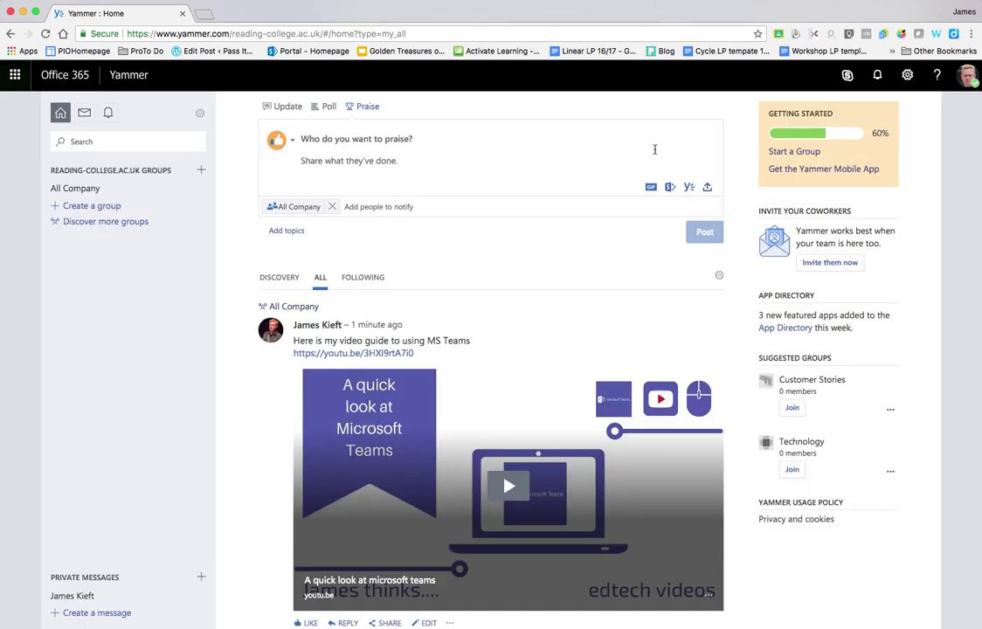